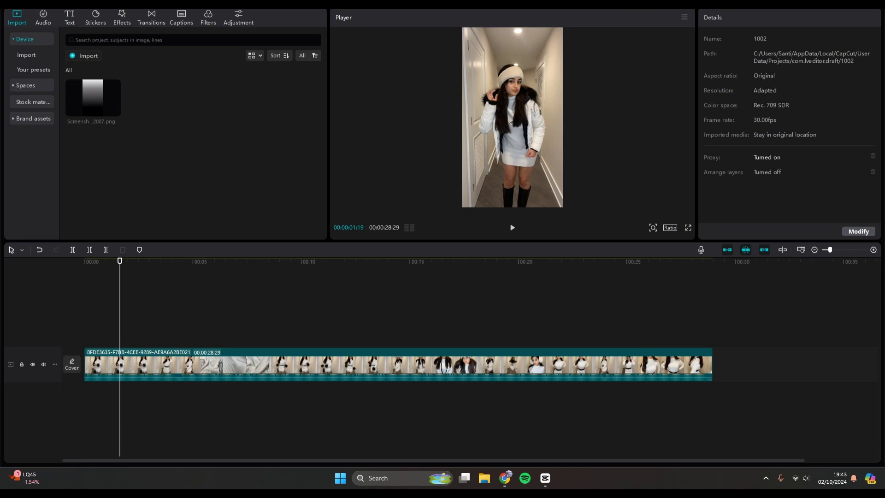
Step: Add the Smart Sharpen effect at the start of the timeline and extend it over the full video clip
left_click_drag(120, 261, 84, 261)
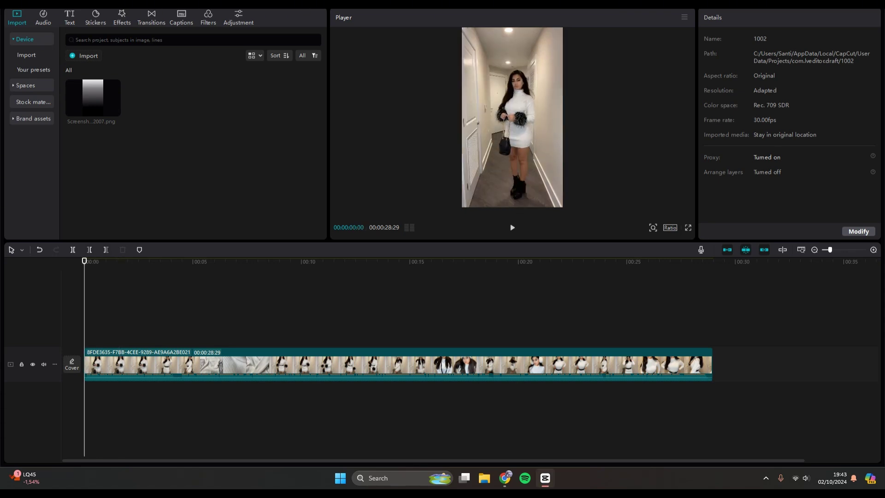
left_click(121, 17)
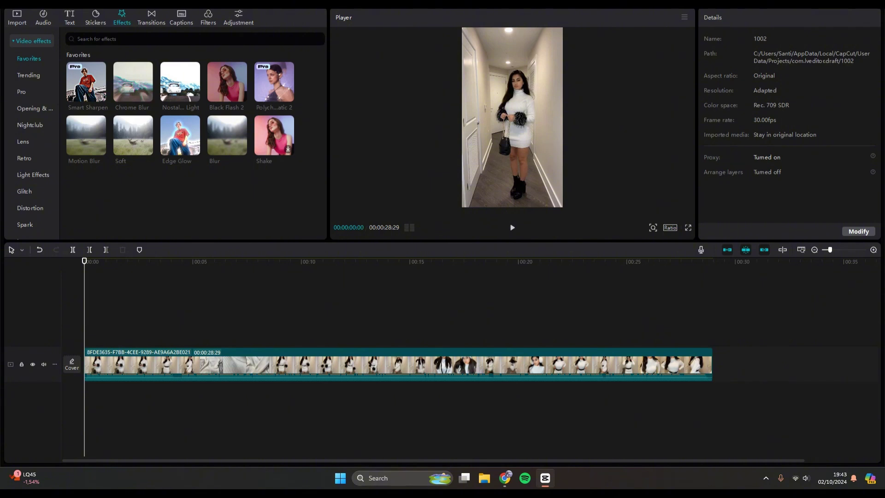
left_click(100, 96)
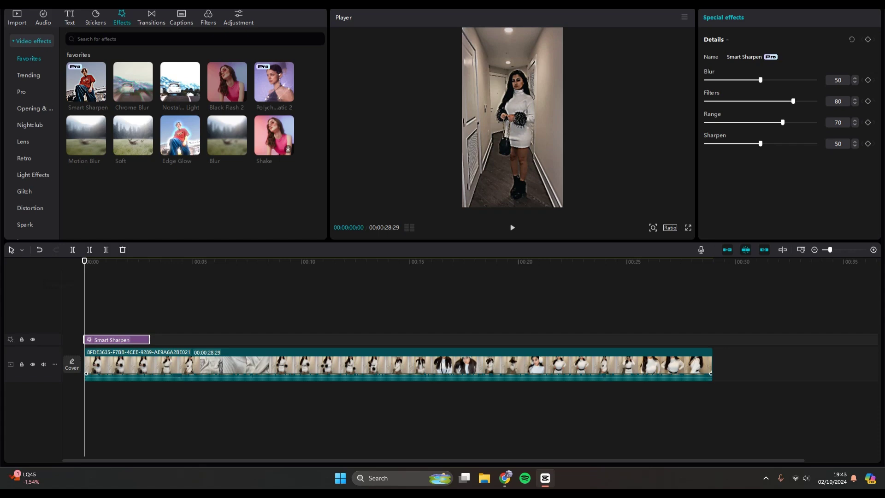
left_click_drag(150, 340, 713, 340)
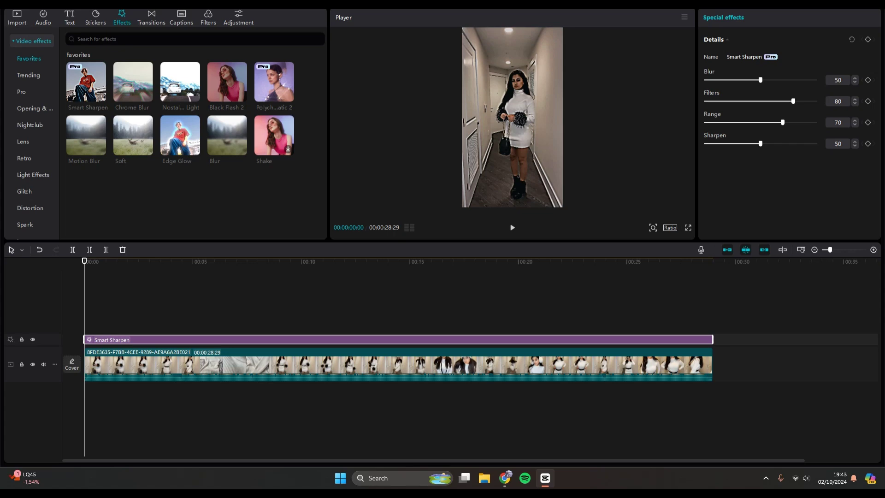
Step: Set Smart Sharpen's Blur to 0 and Filters to 25, and lower its Range and Sharpen values
left_click_drag(760, 80, 706, 79)
left_click_drag(793, 101, 733, 101)
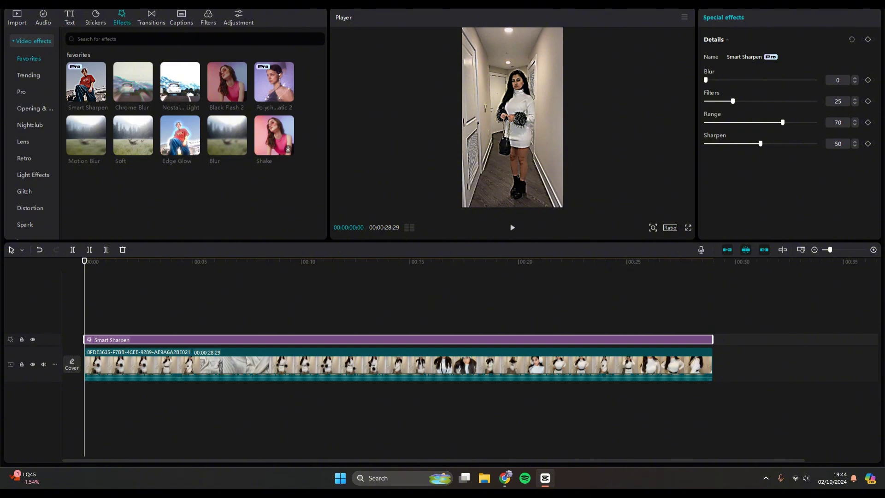
left_click_drag(782, 122, 749, 143)
Step: Add Edge Glow with Glow 4 and Soft with Soft light 5, both spanning the full clip
left_click(194, 150)
left_click_drag(150, 327, 713, 326)
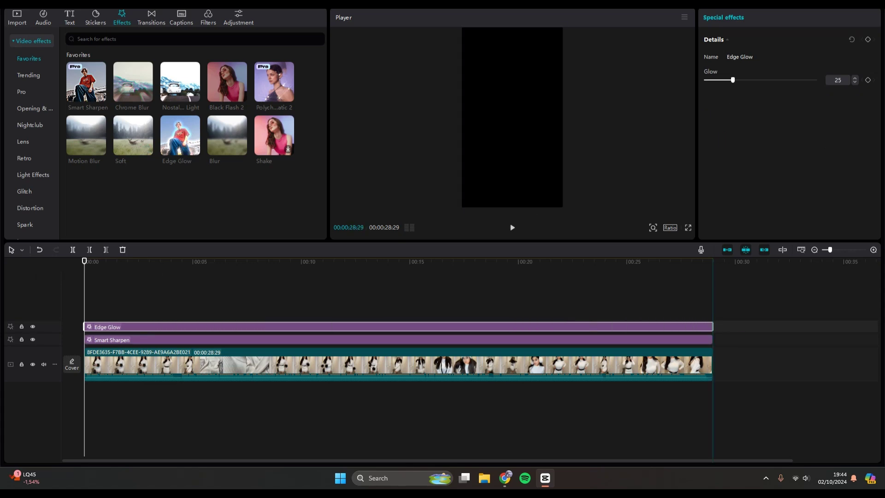
left_click_drag(733, 80, 710, 79)
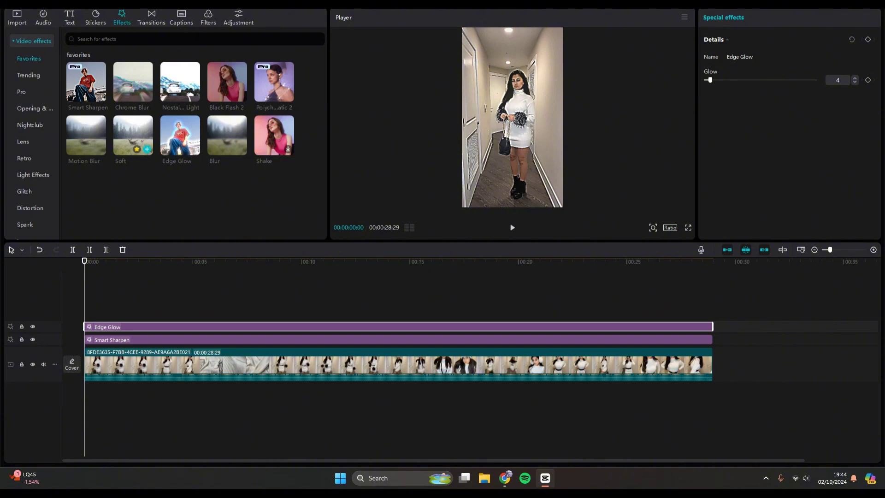
left_click(146, 149)
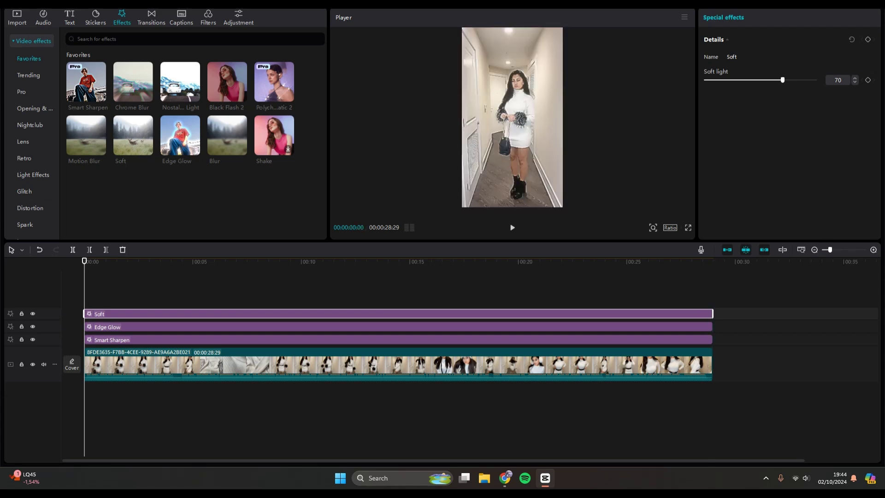
left_click_drag(782, 80, 711, 80)
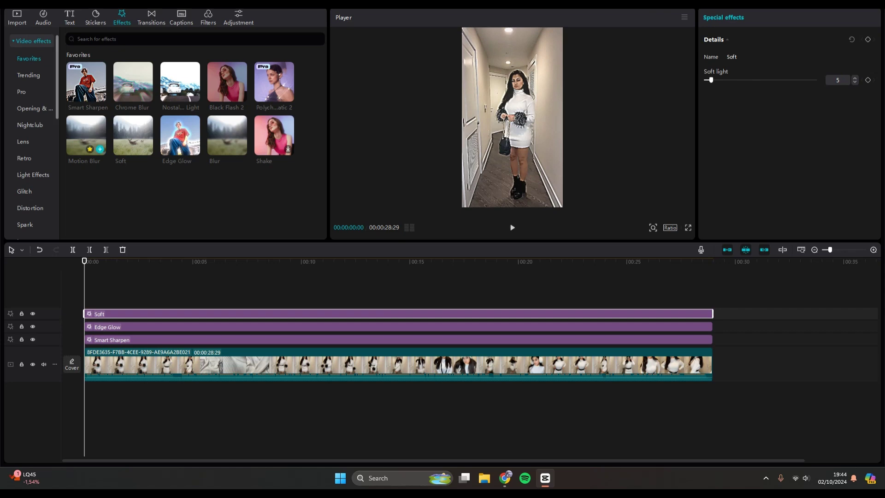
Step: Add the Motion Blur effect over the full clip with Horizontal 60 and Strength 24
left_click(86, 135)
left_click(100, 149)
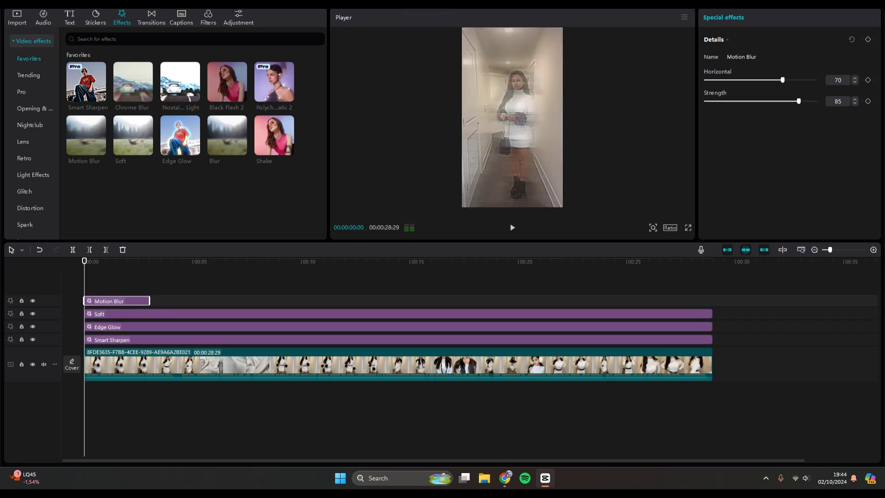
left_click_drag(150, 301, 713, 300)
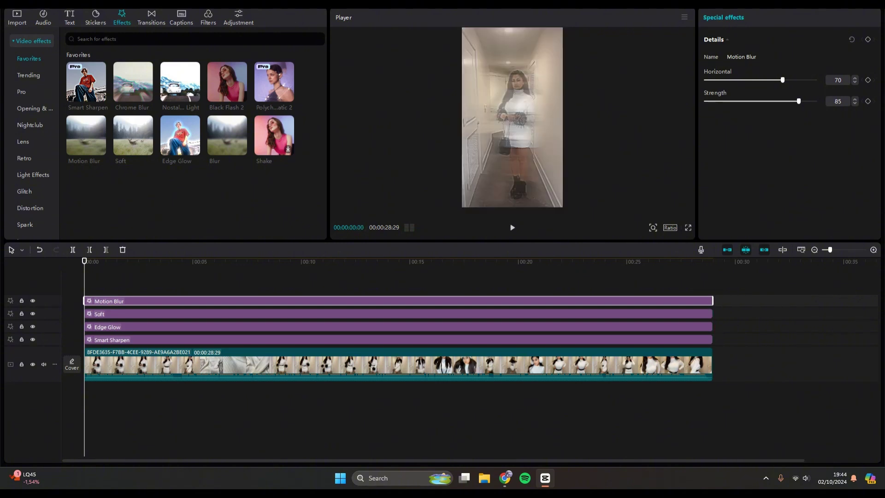
left_click_drag(782, 80, 771, 80)
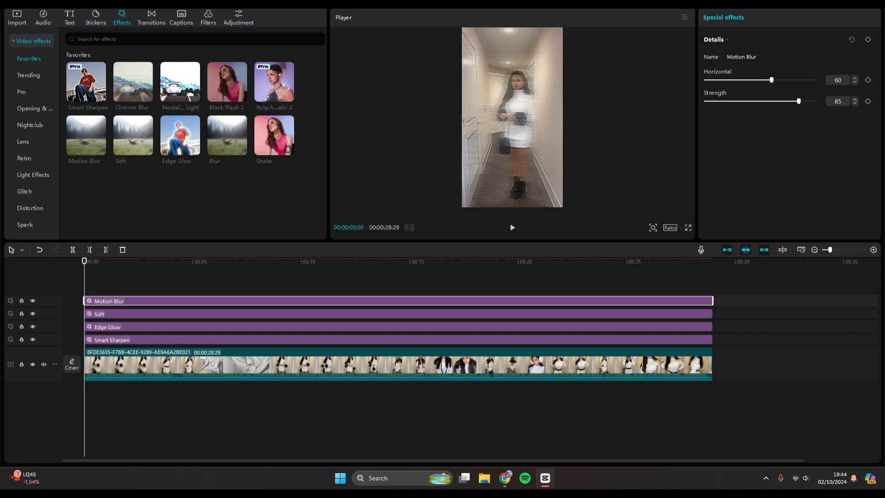
left_click_drag(799, 101, 732, 101)
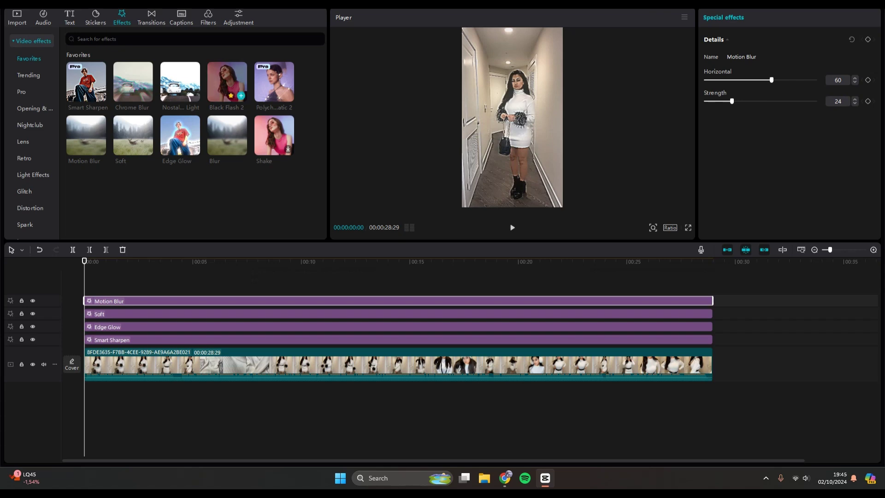
Step: Add the Black Flash 2 effect over the full clip with Twist 24, Strength 24, Size 0 and Speed 50
left_click(240, 96)
left_click_drag(117, 298, 713, 299)
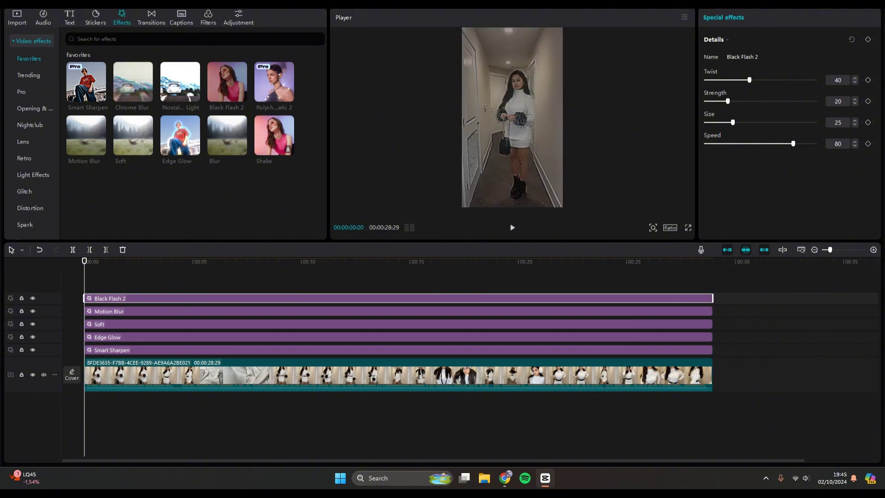
left_click_drag(749, 80, 732, 80)
left_click_drag(728, 101, 732, 101)
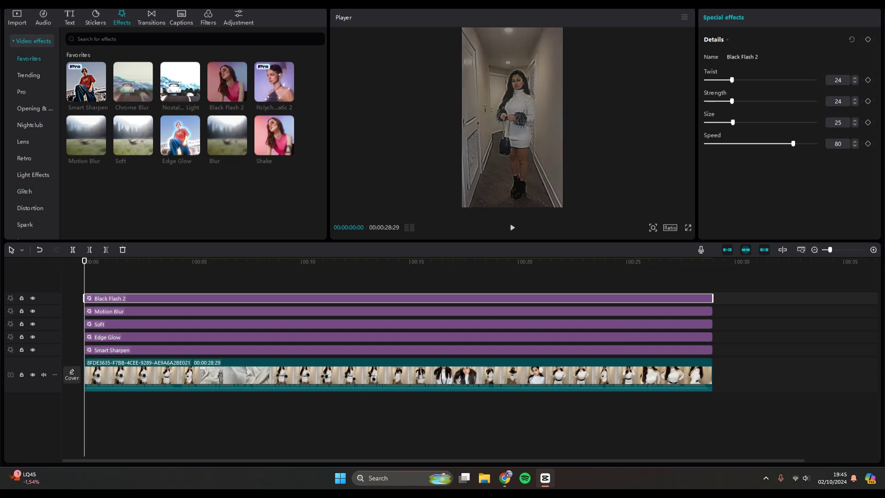
left_click_drag(732, 122, 706, 122)
left_click_drag(793, 144, 761, 143)
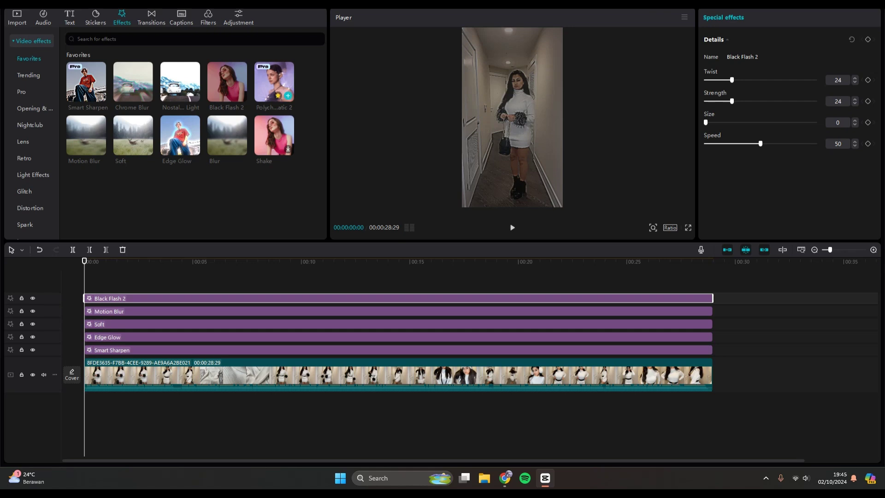
Step: Add Polychromatic 2 over the full clip with Atmosphere 14, Filters 25, Strength 0, Glow 5, Amount 25 and Size 0
left_click(287, 96)
left_click_drag(149, 298, 713, 299)
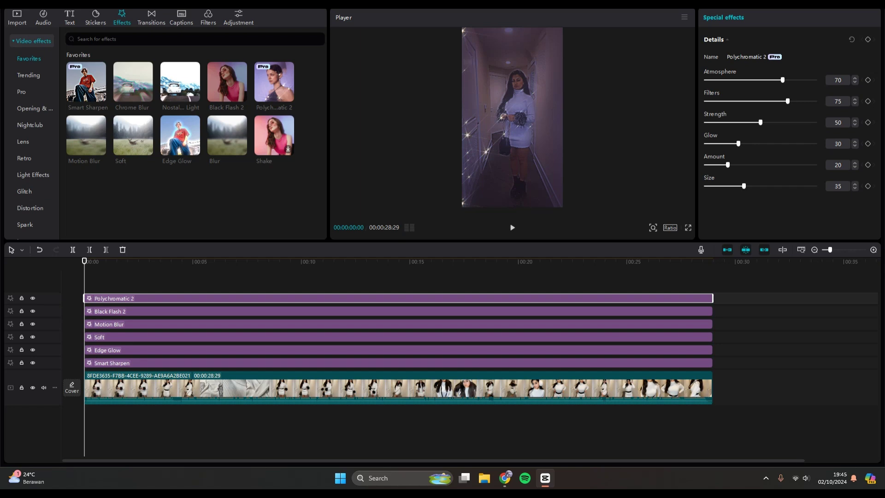
left_click_drag(782, 79, 720, 80)
left_click_drag(788, 100, 734, 101)
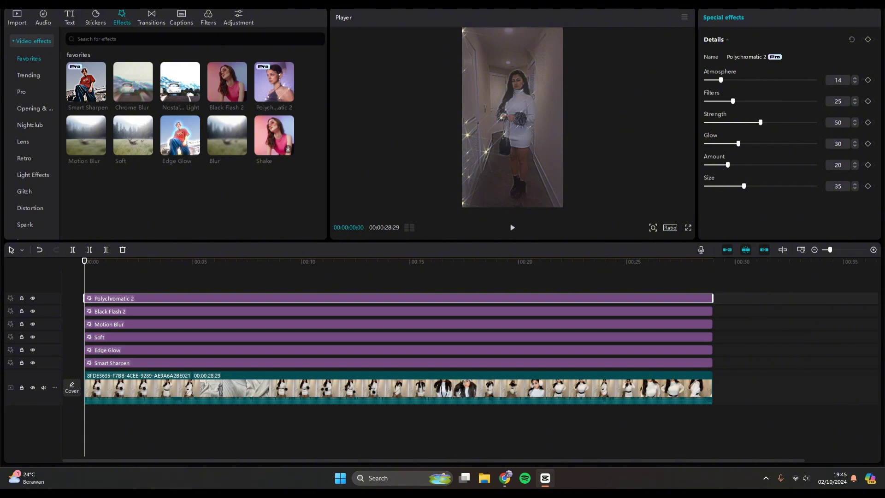
left_click_drag(760, 123, 705, 122)
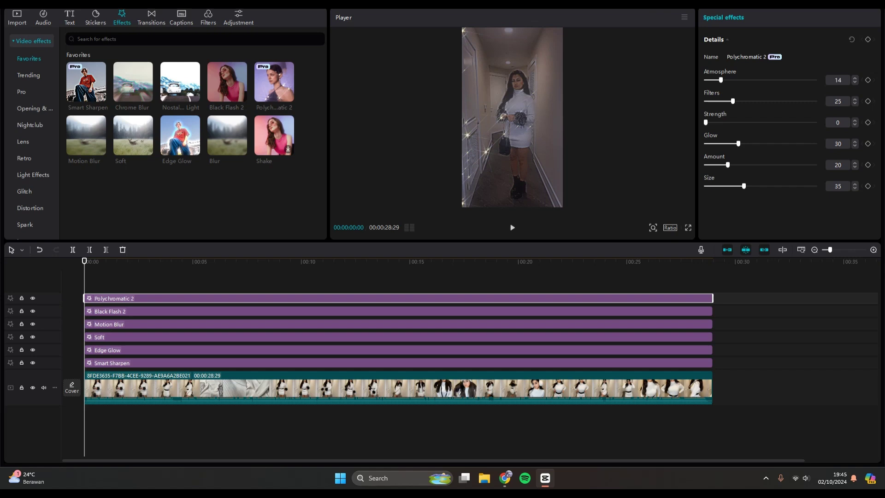
left_click_drag(739, 143, 711, 143)
left_click_drag(728, 164, 732, 164)
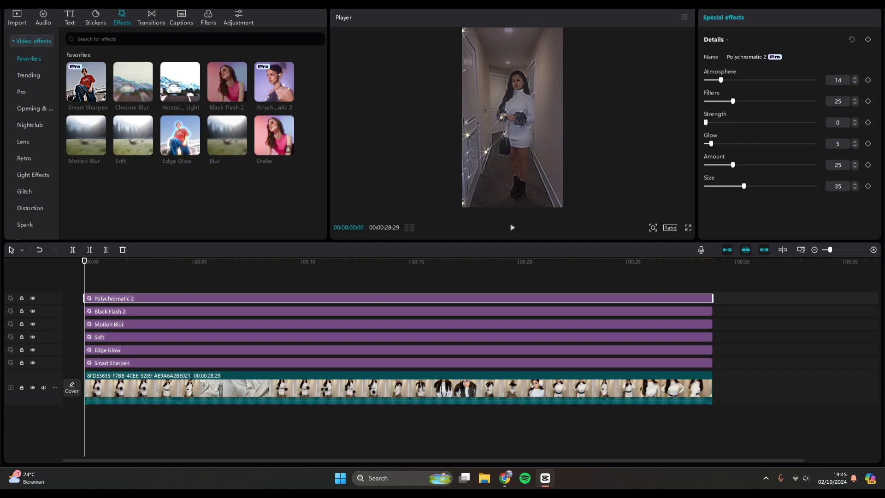
left_click_drag(743, 186, 706, 185)
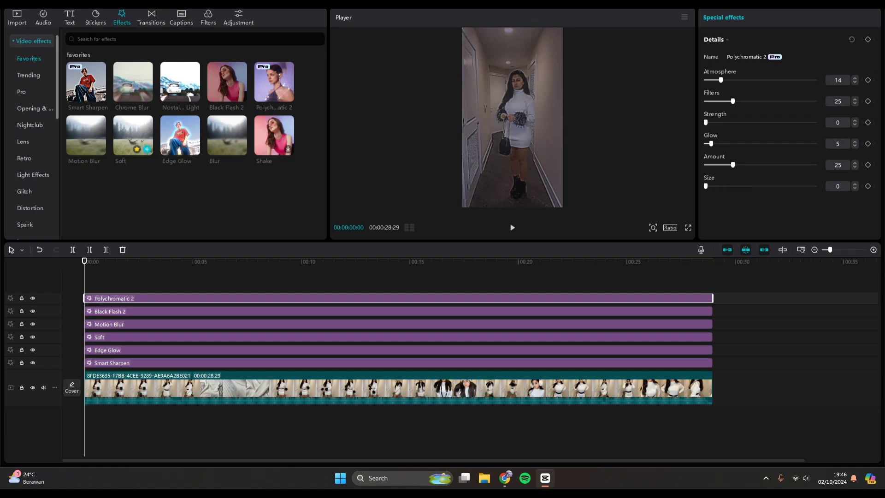
Step: Add the Nostalgic Light effect over the full clip and lower its Filters and Range values
left_click(195, 95)
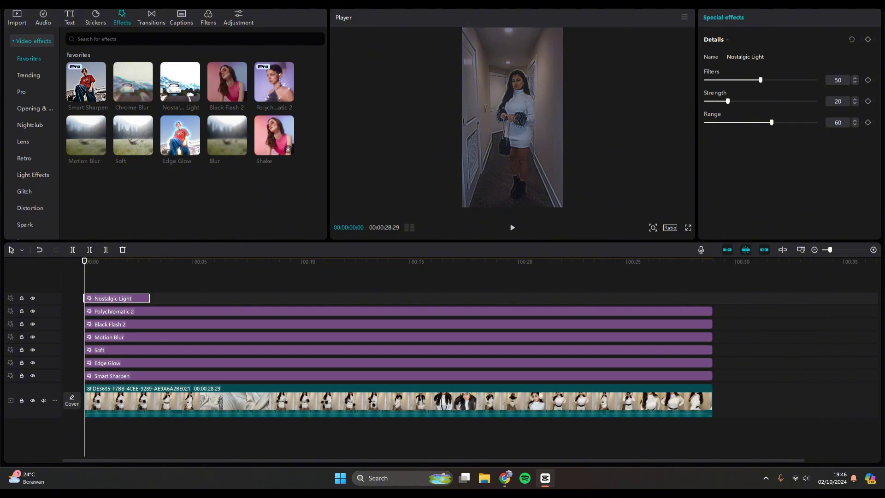
left_click_drag(150, 298, 713, 299)
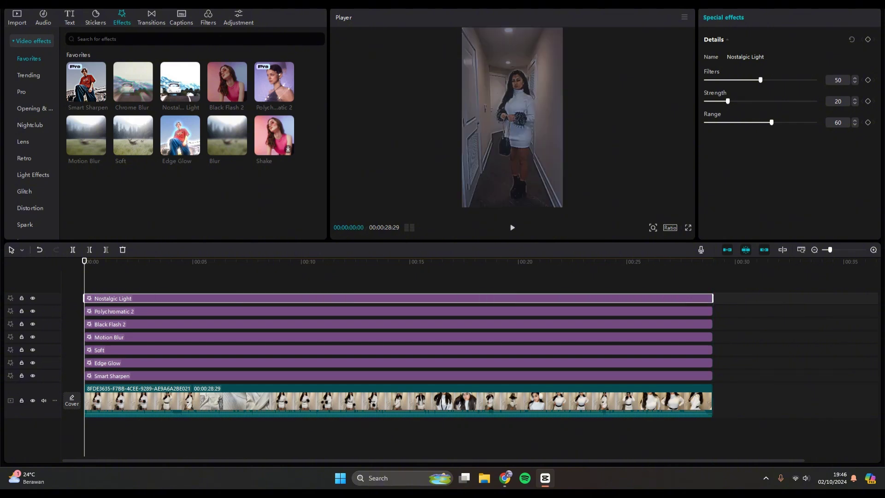
left_click_drag(761, 81, 733, 101)
left_click_drag(771, 122, 733, 122)
Step: Add the Chrome Blur effect as the uppermost effect layer and extend it over the full clip
left_click(146, 95)
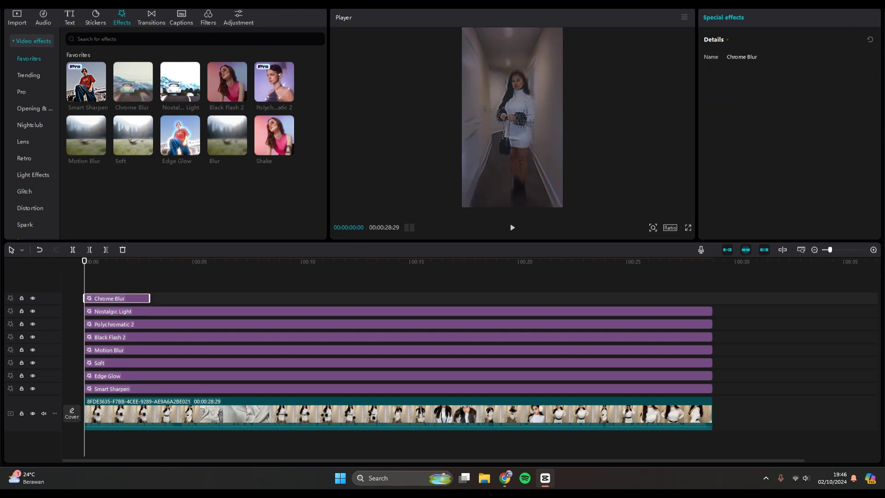
left_click_drag(150, 298, 713, 298)
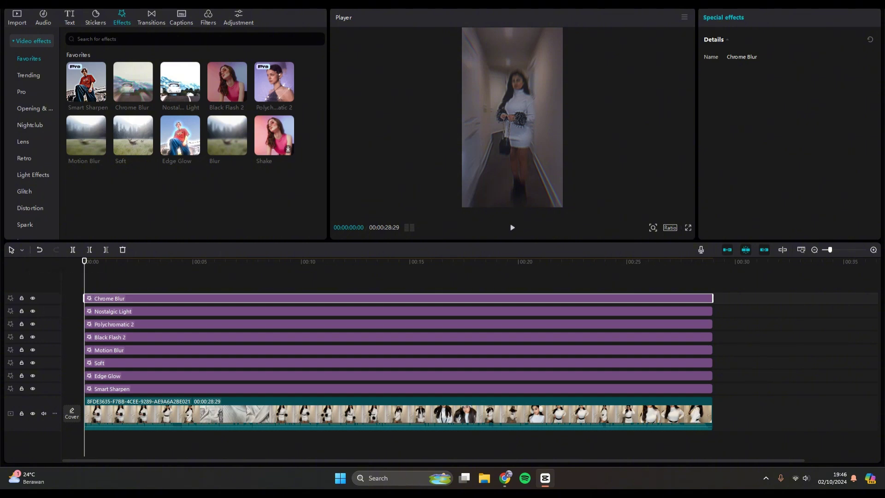
mouse_move(84, 261)
left_mouse_down()
mouse_move(138, 261)
mouse_move(84, 261)
left_mouse_up()
Step: Place the imported gradient screenshot image on its own track above the video and extend it to the clip's full length
left_click(17, 18)
mouse_move(93, 97)
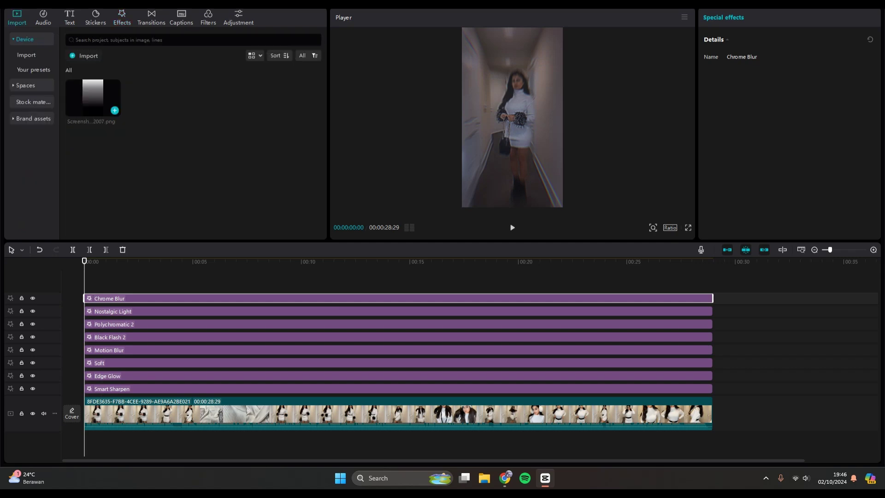
left_click(115, 110)
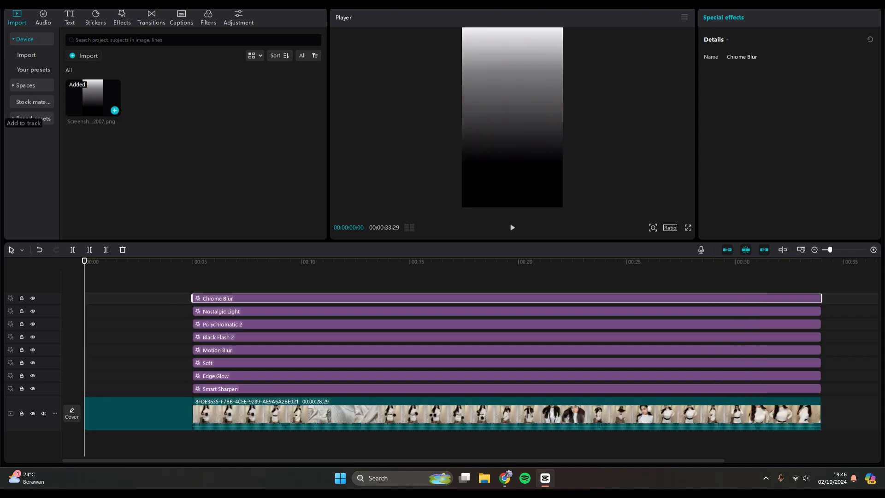
mouse_move(139, 413)
left_mouse_down()
mouse_move(138, 376)
mouse_move(139, 399)
left_mouse_up()
left_click_drag(192, 399, 712, 399)
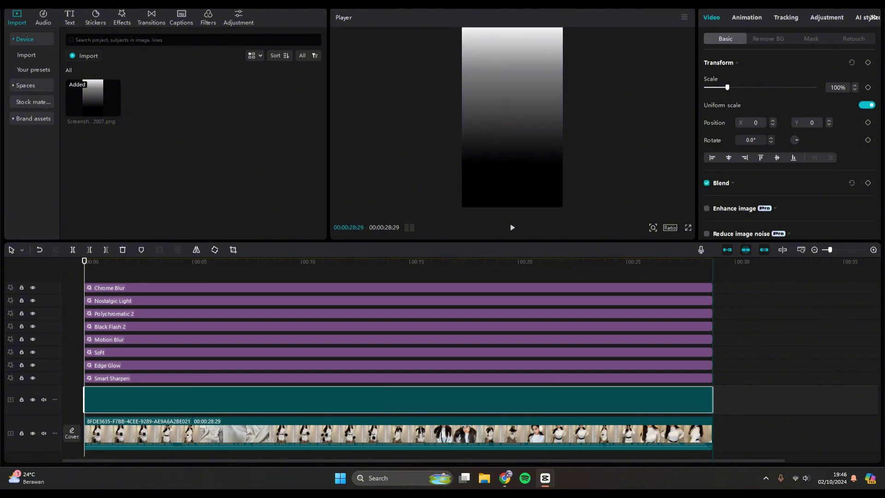
left_click(108, 261)
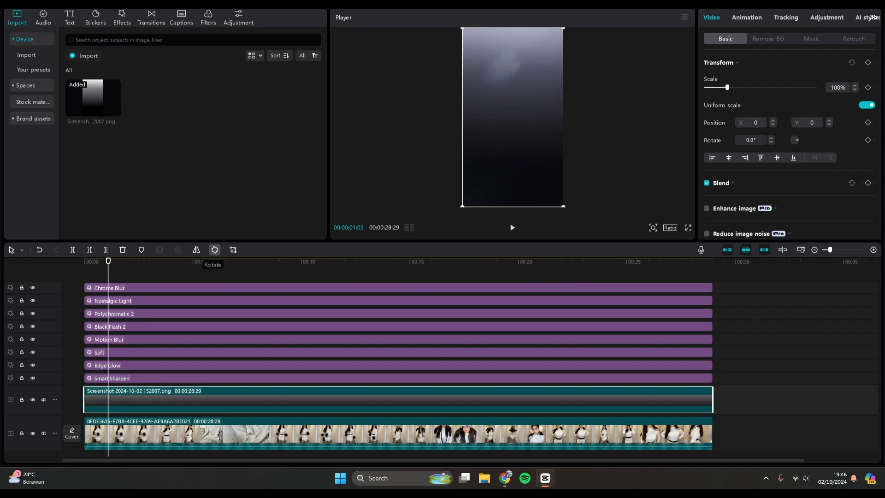
left_click(214, 249)
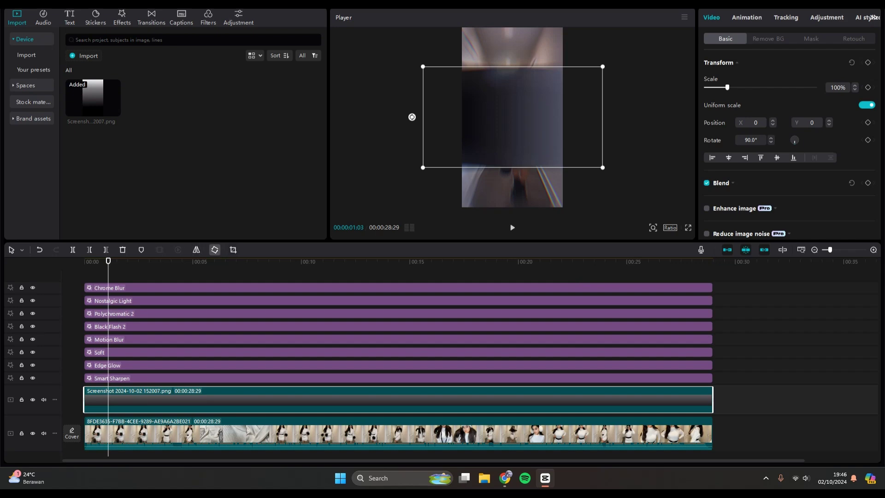
key("ctrl+z")
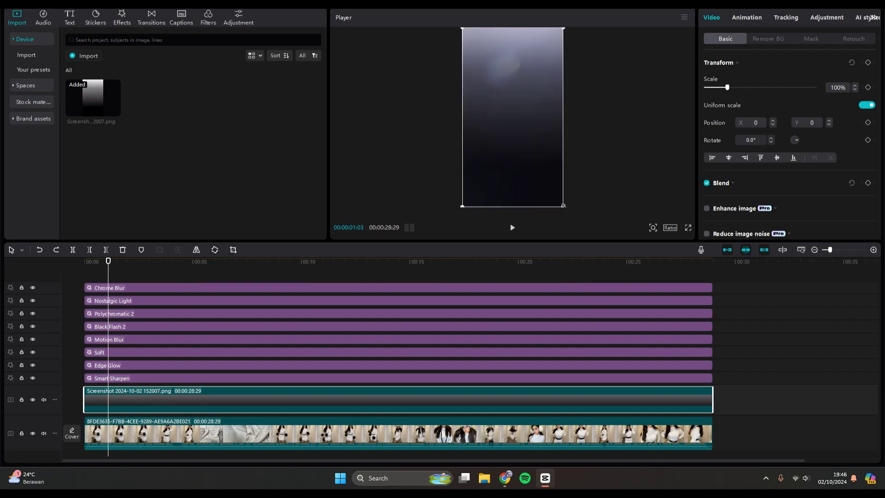
Step: Set the gradient image's blend mode to Overlay with 26% opacity, and play back the video from the start
scroll(792, 144, "down", 2)
left_click(722, 149)
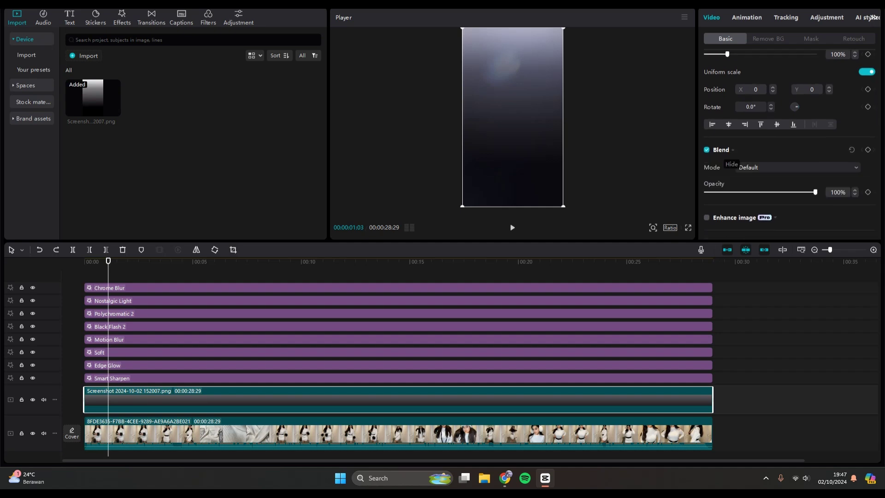
left_click(797, 167)
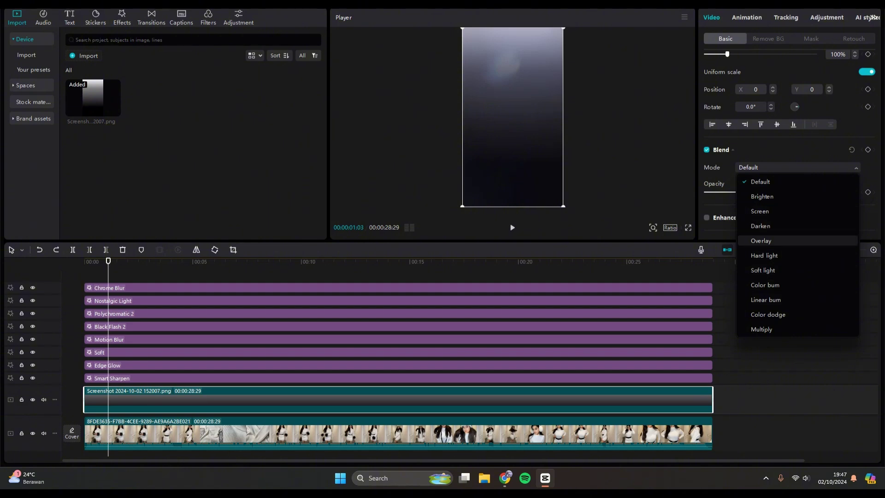
left_click(760, 241)
left_click_drag(814, 191, 767, 192)
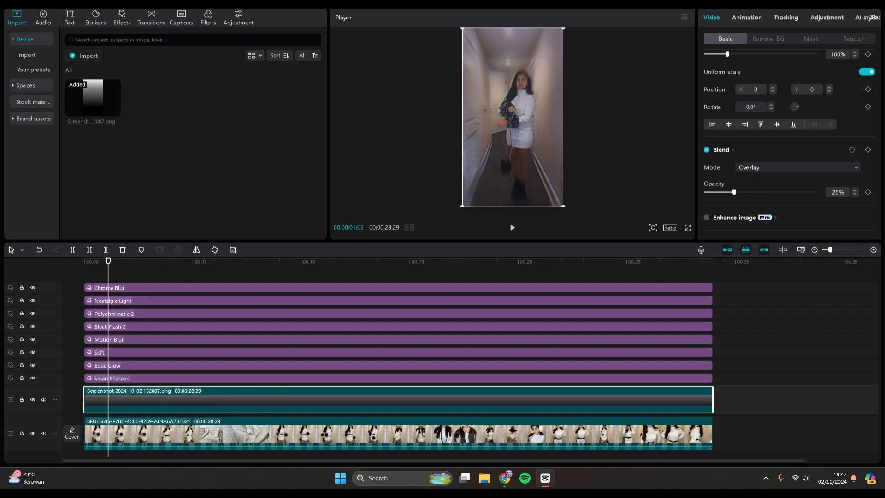
left_click_drag(108, 261, 84, 261)
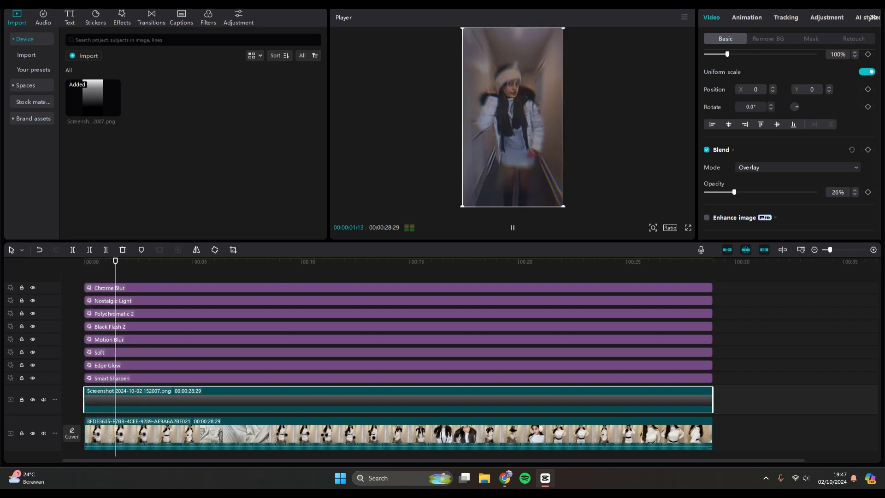
Step: Pause the preview, set the Black Flash 2 effect's Speed to 7, and play the video to check the result
key("space")
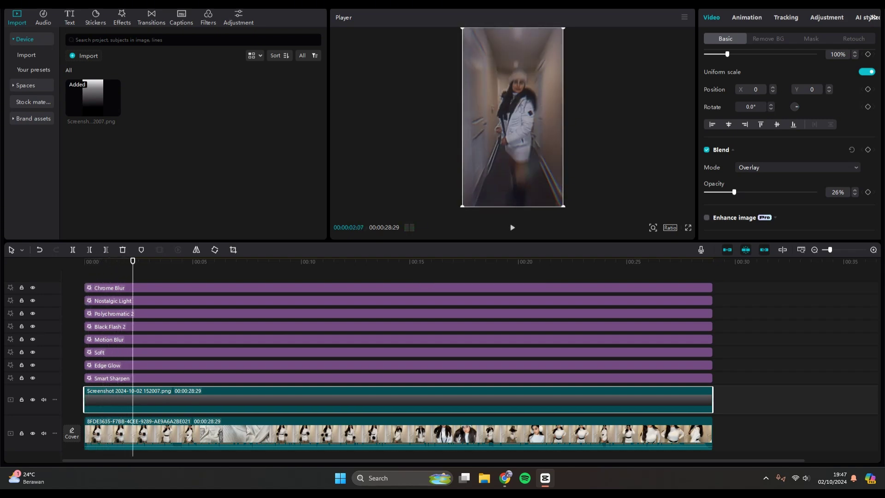
left_click(277, 326)
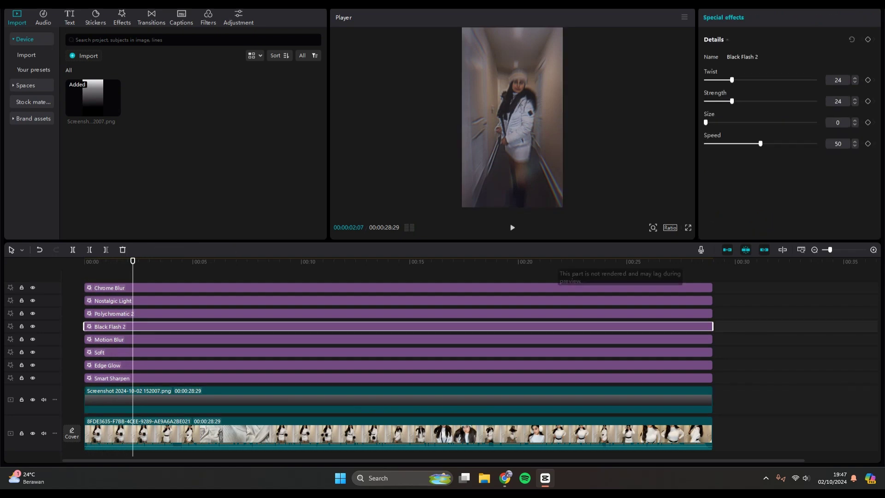
left_click_drag(761, 143, 713, 143)
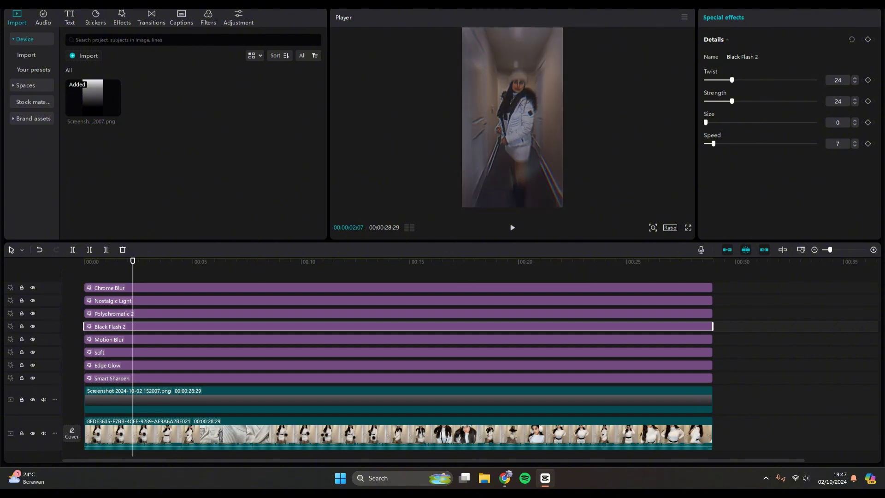
key("space")
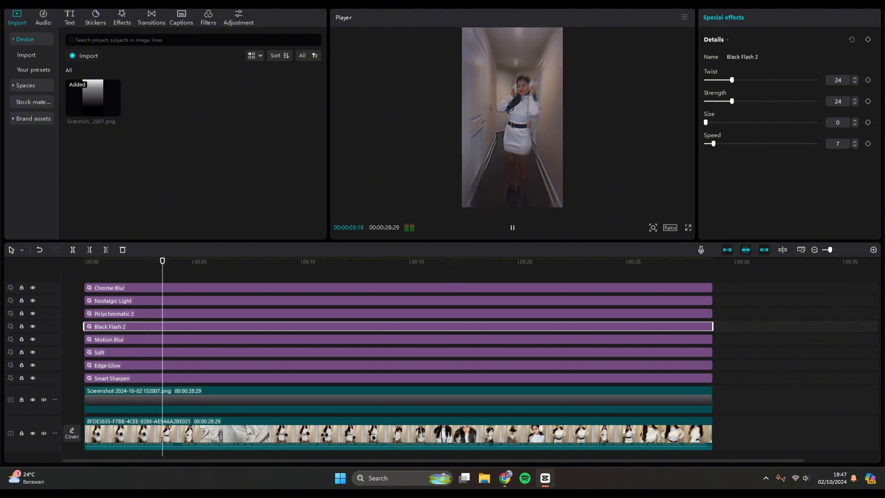
key("space")
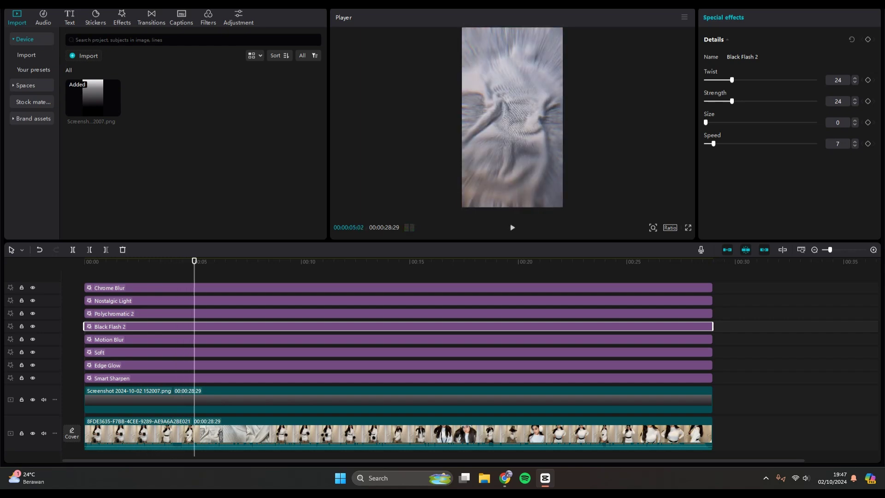
key("space")
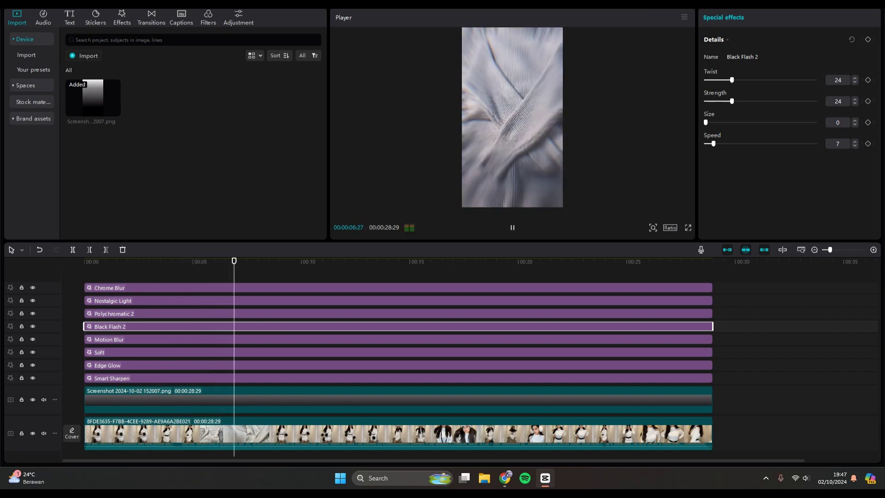